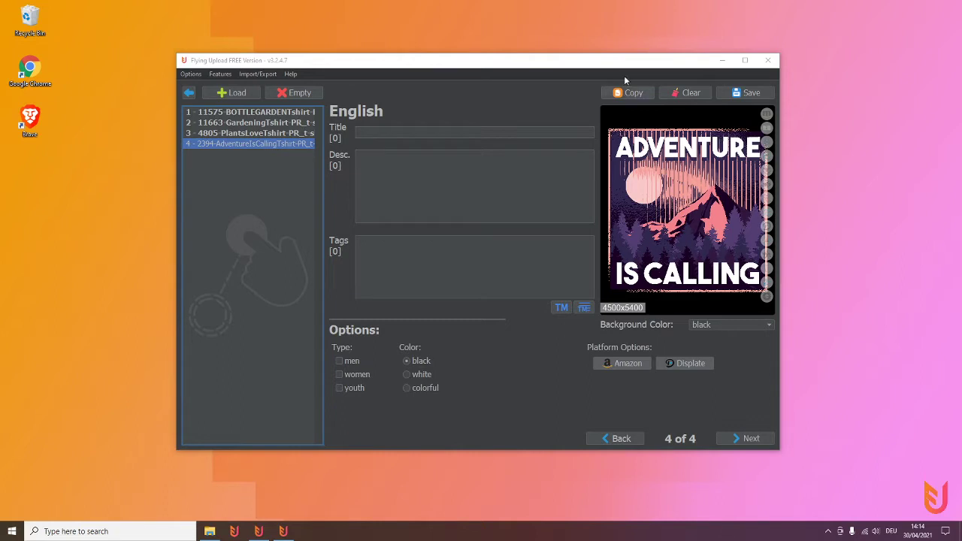
# Cancel the Copy Design Data prompt and open design 2, the Gardening T-shirt.
pyautogui.click(633, 95)
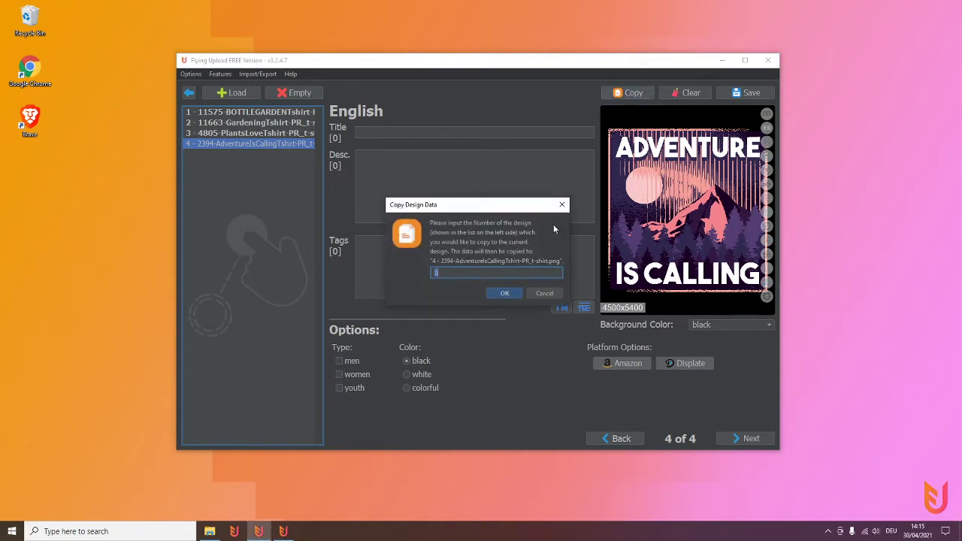
pyautogui.press('Escape')
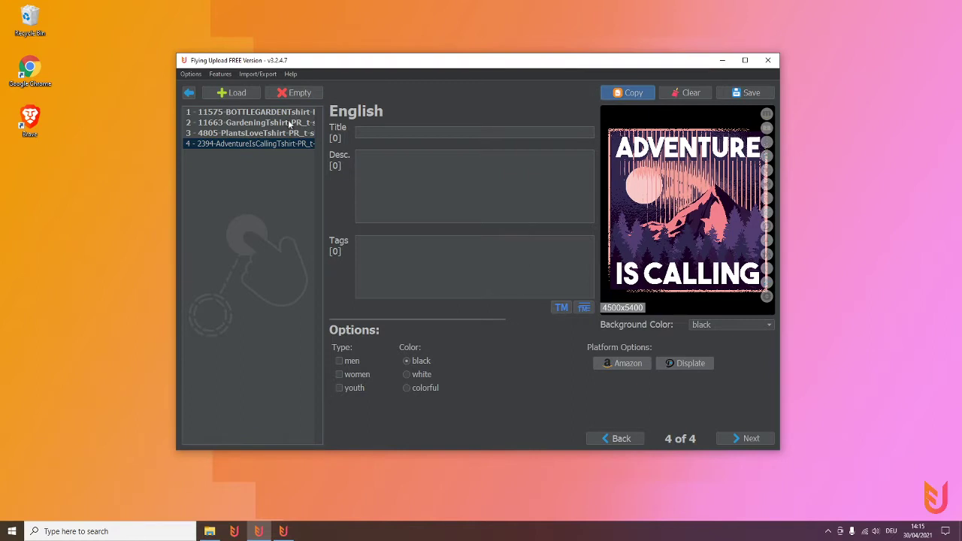
pyautogui.click(289, 123)
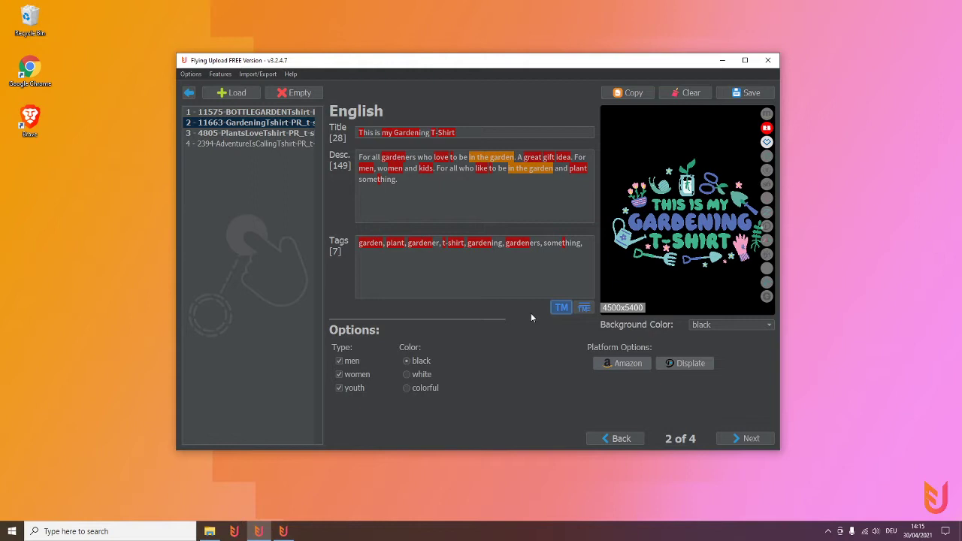
# Run the trademark check on the Gardening T-shirt text, then open its Merch By Amazon settings.
pyautogui.click(579, 308)
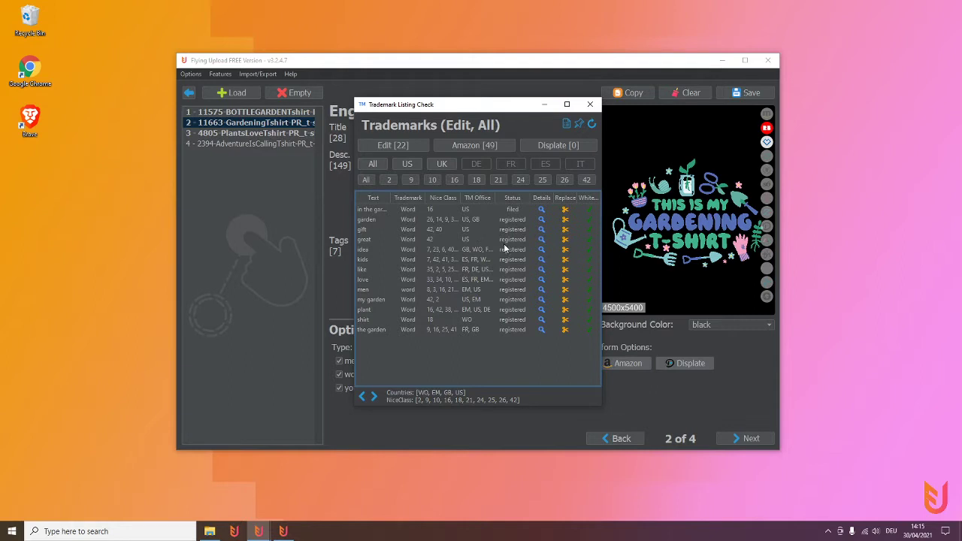
pyautogui.click(589, 104)
pyautogui.click(623, 363)
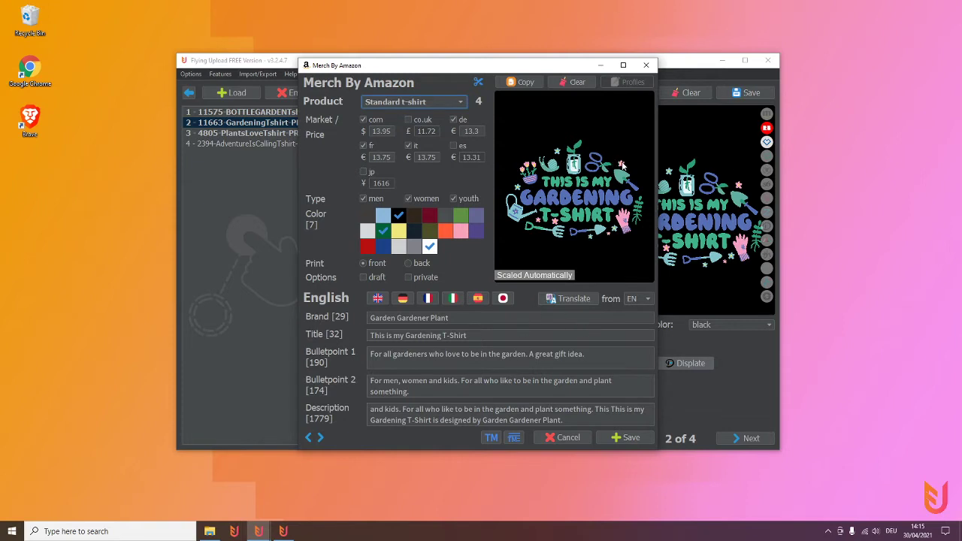
# Switch the Merch By Amazon product to a PopSockets grip in dark navy.
pyautogui.click(460, 103)
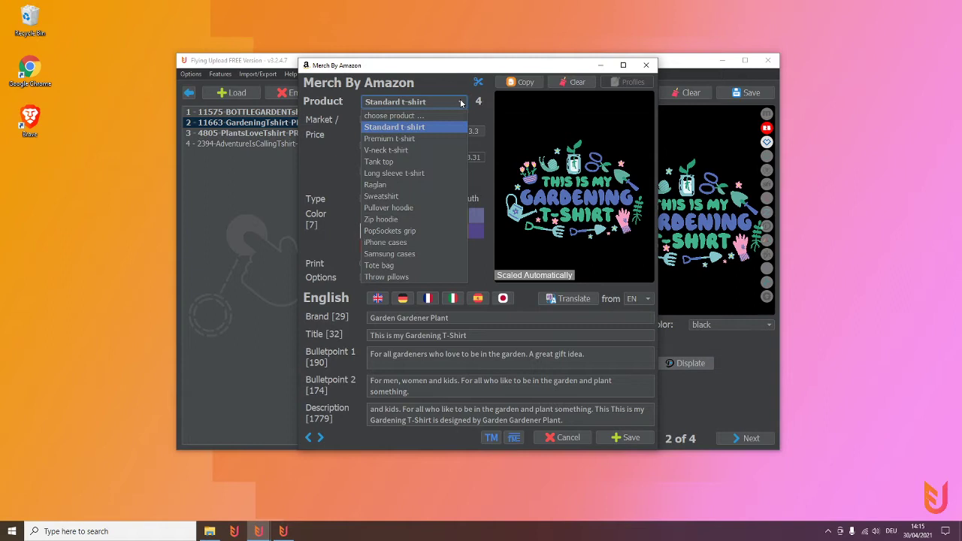
pyautogui.click(389, 230)
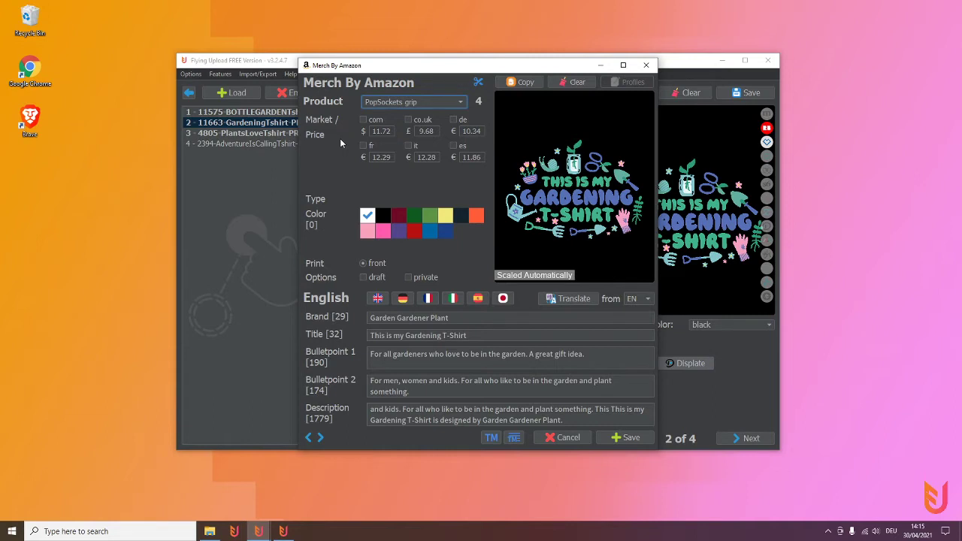
pyautogui.click(461, 215)
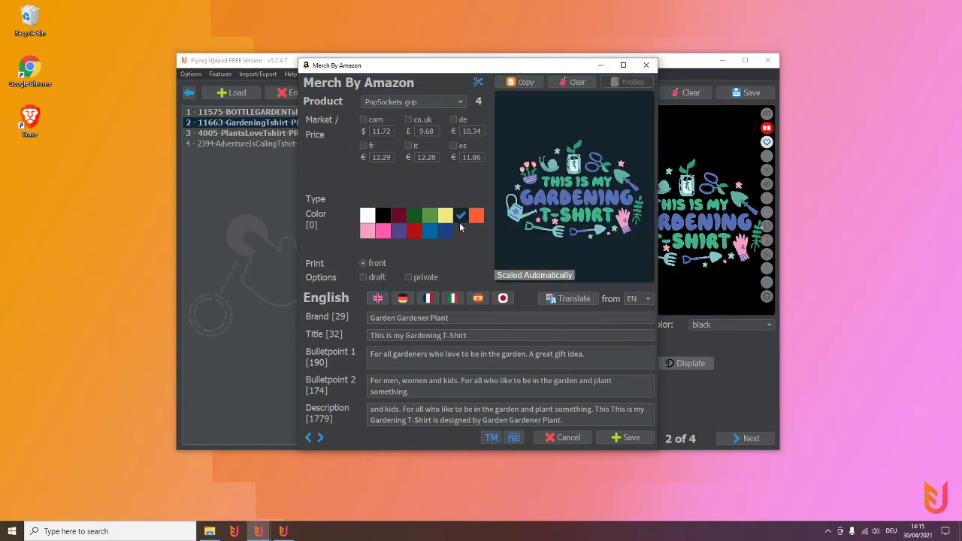
# Change the product to dark green iPhone cases, then close and open design 4, Adventure Is Calling.
pyautogui.click(460, 102)
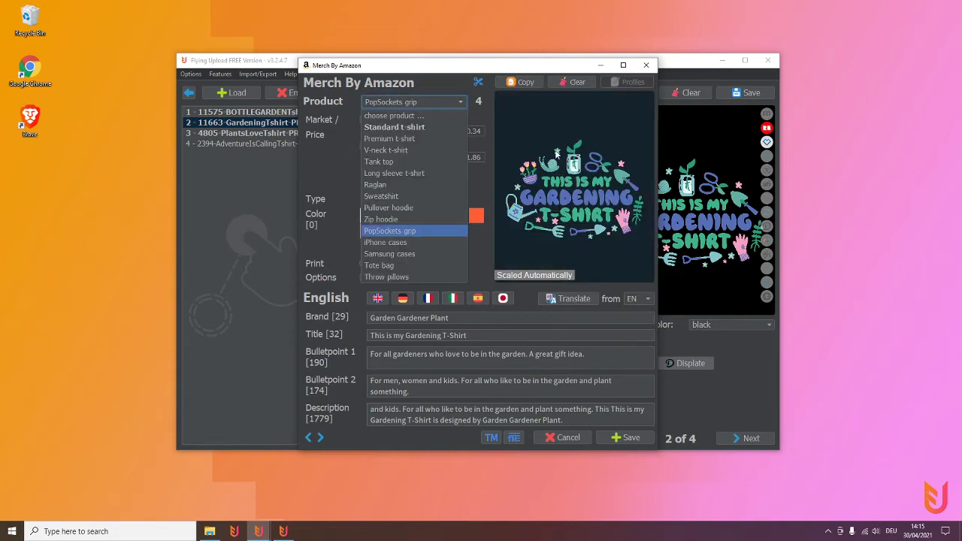
pyautogui.click(385, 242)
pyautogui.click(418, 220)
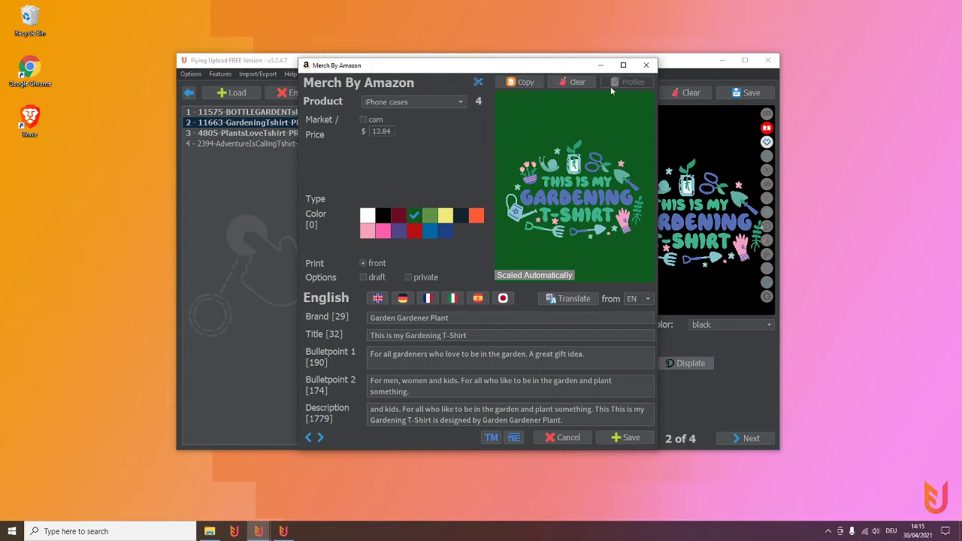
pyautogui.click(645, 66)
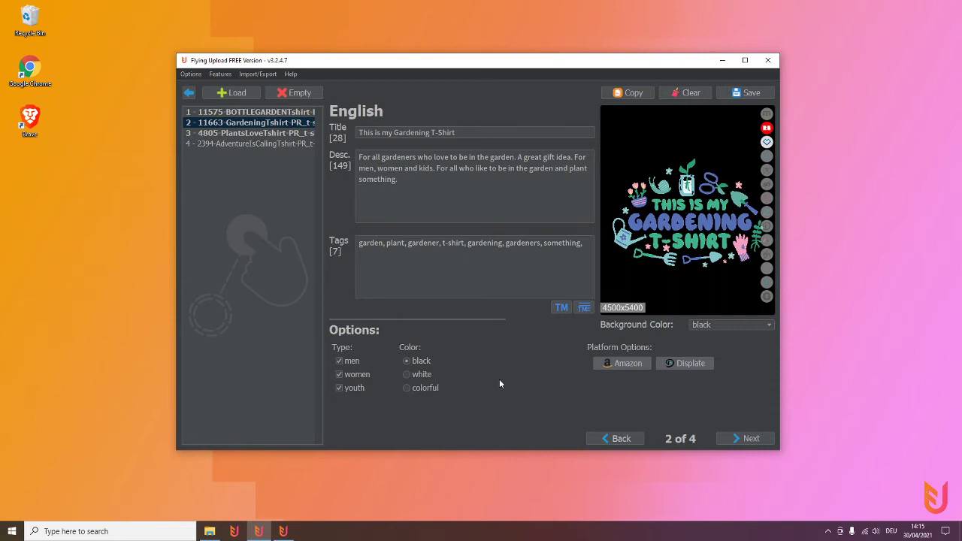
pyautogui.click(261, 143)
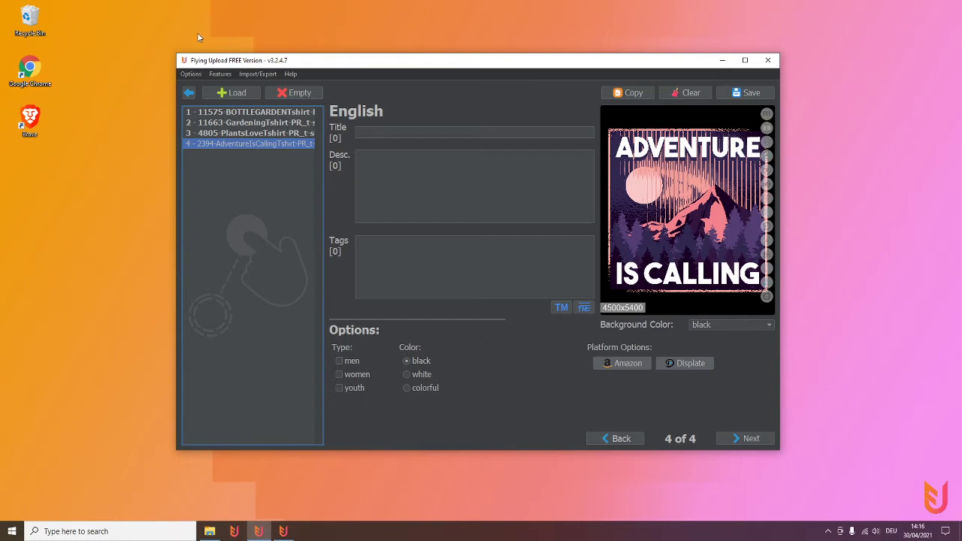
pyautogui.click(213, 75)
pyautogui.click(228, 90)
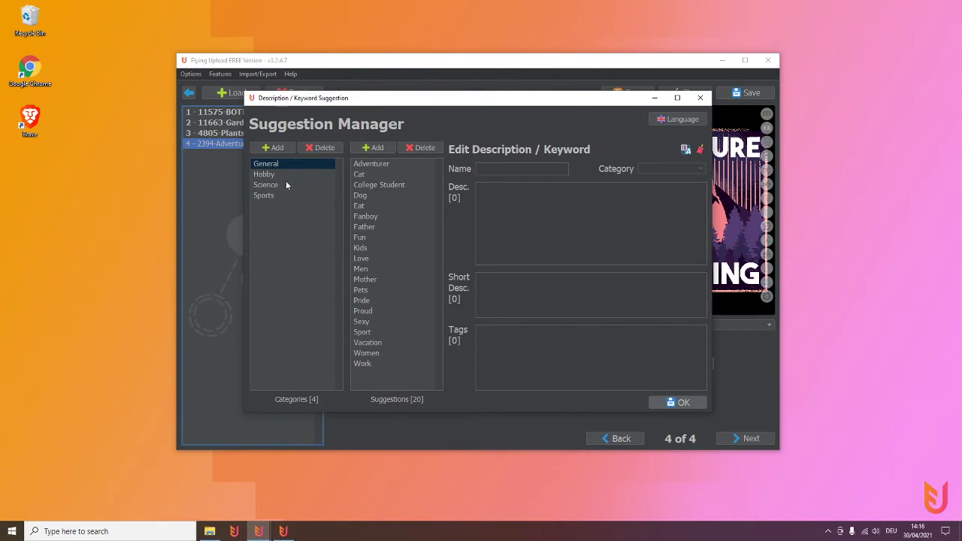
pyautogui.click(374, 164)
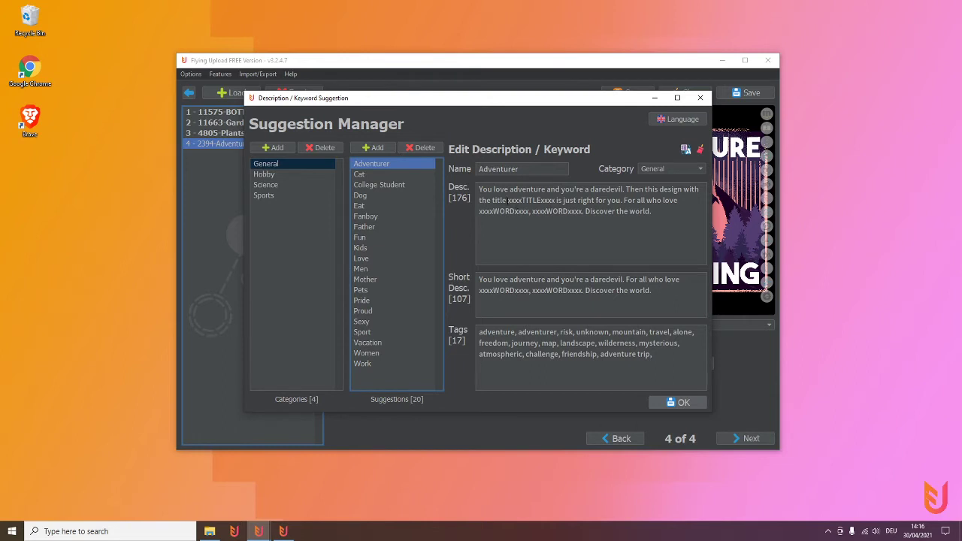
pyautogui.moveTo(506, 200); pyautogui.dragTo(553, 200)
pyautogui.click(533, 225)
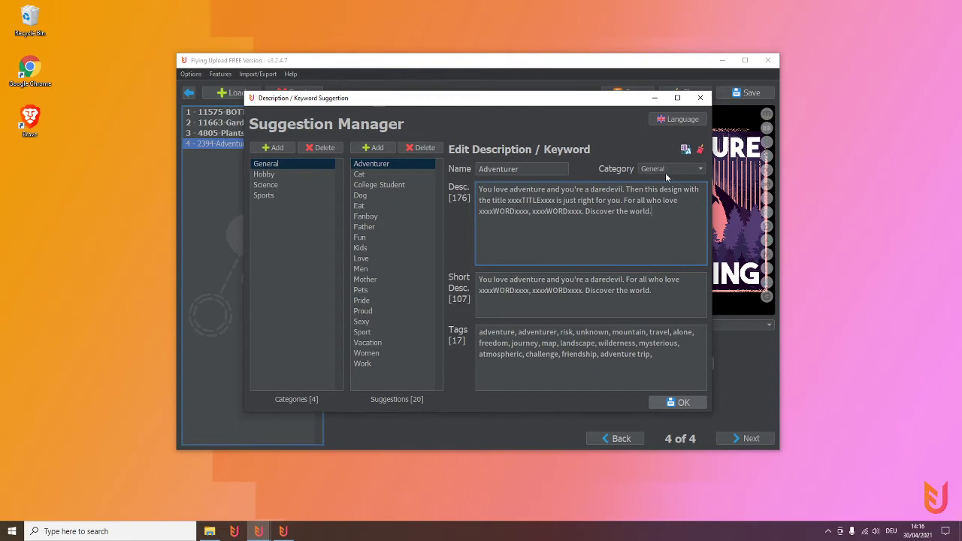
pyautogui.click(700, 97)
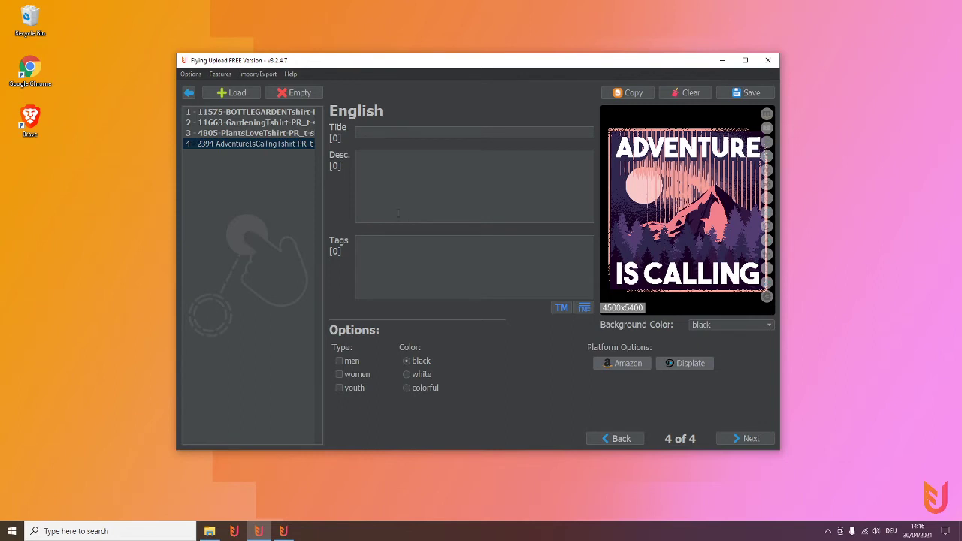
# Title the design Adventurer and insert the Adventurer description suggestion.
pyautogui.click(424, 131)
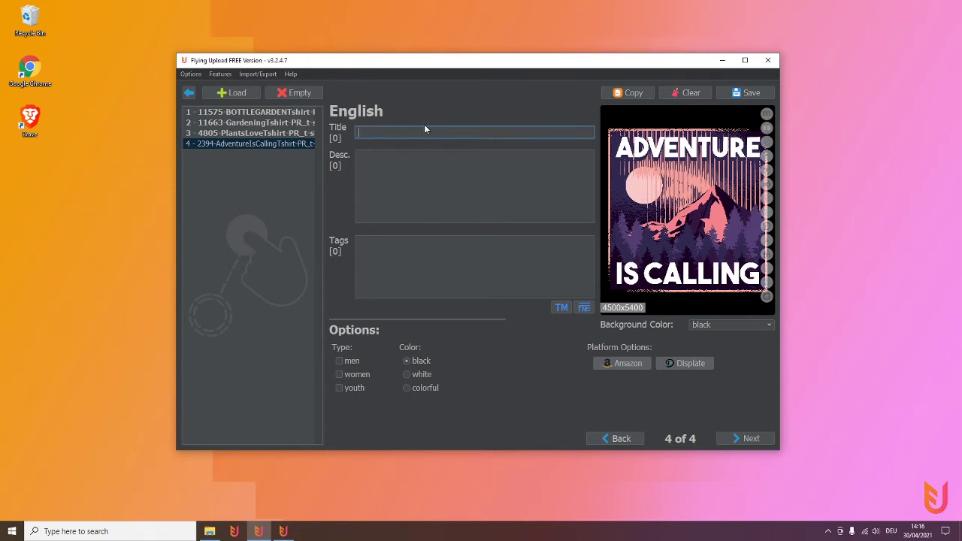
pyautogui.write('Adventurer')
pyautogui.rightClick(383, 172)
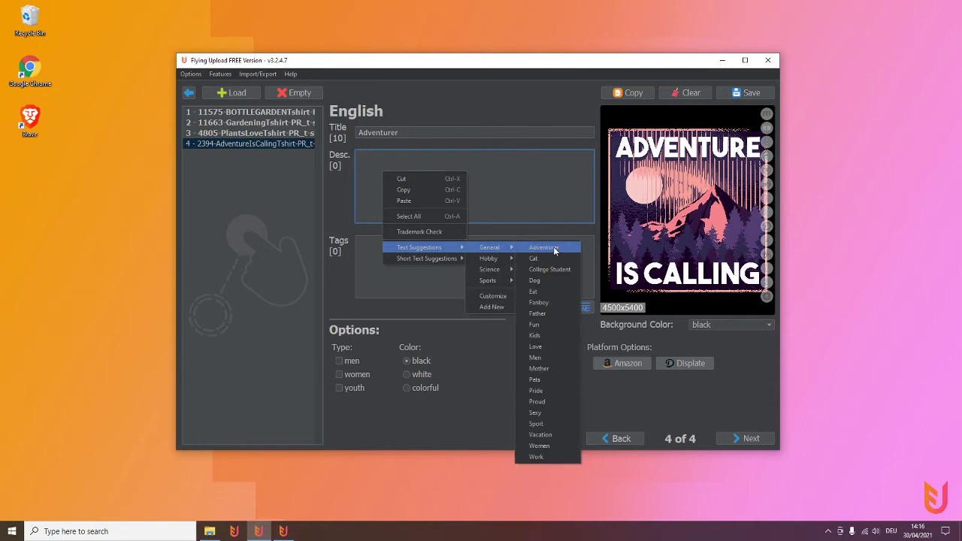
pyautogui.click(553, 246)
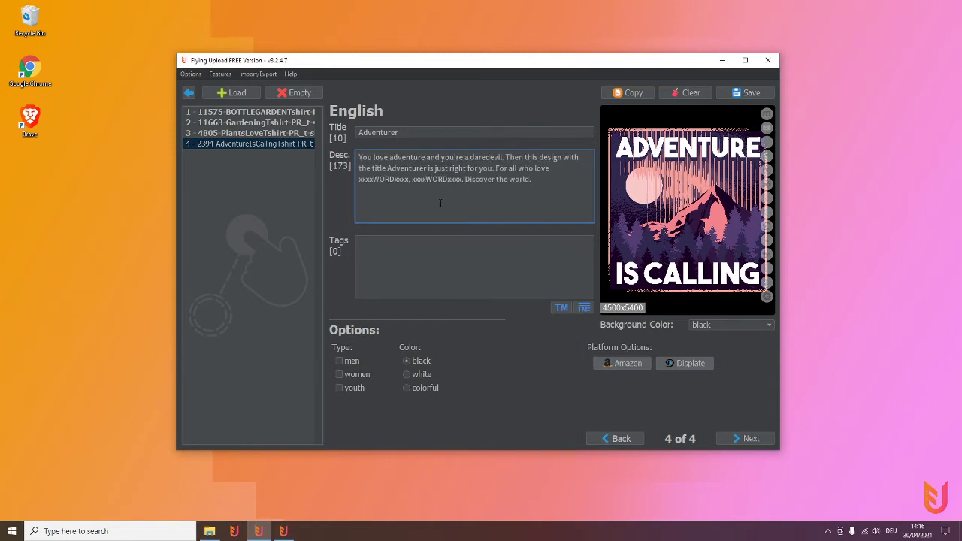
# Replace the two xxxxWORDxxxx placeholders in the description with hiking and exploring.
pyautogui.moveTo(359, 180); pyautogui.dragTo(409, 181)
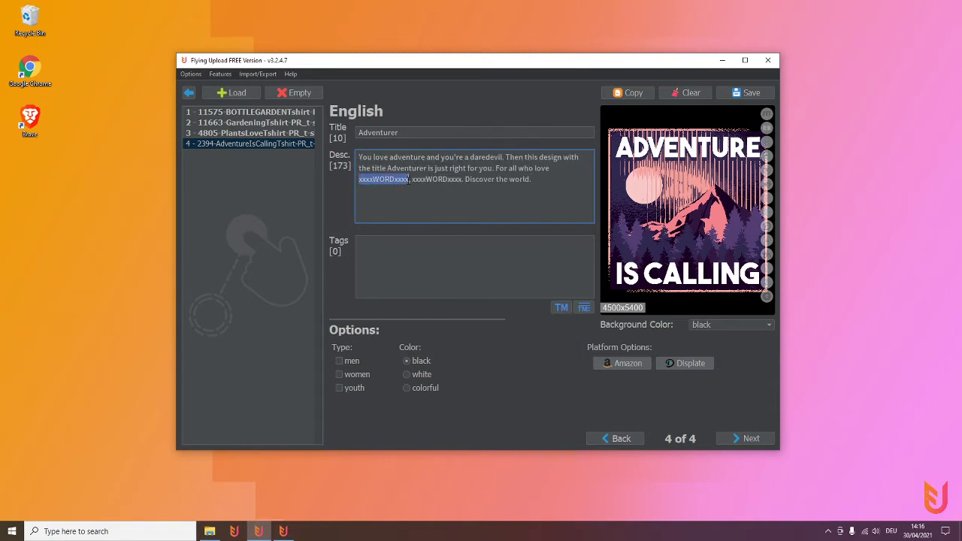
pyautogui.write('hiking')
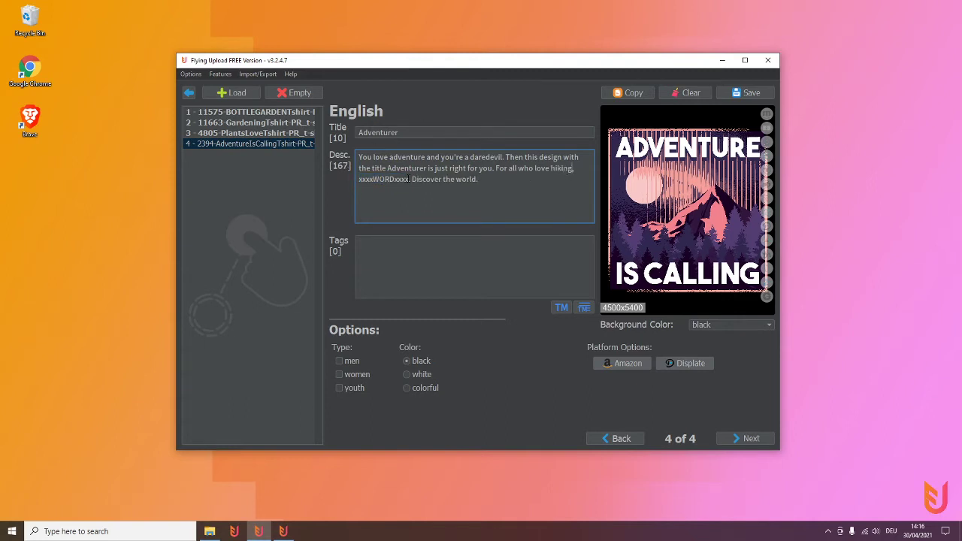
pyautogui.moveTo(408, 181); pyautogui.dragTo(359, 180)
pyautogui.write('e')
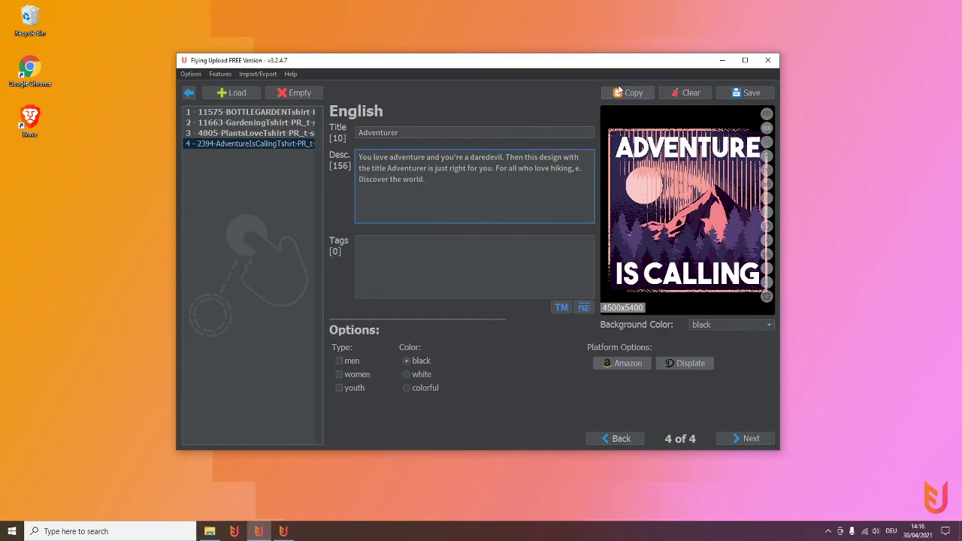
pyautogui.write('xplor')
pyautogui.write('ing. Discover the world.')
pyautogui.click(401, 262)
# Fill the tags with the Adventurer keyword set and tick the men, women and youth types.
pyautogui.rightClick(401, 263)
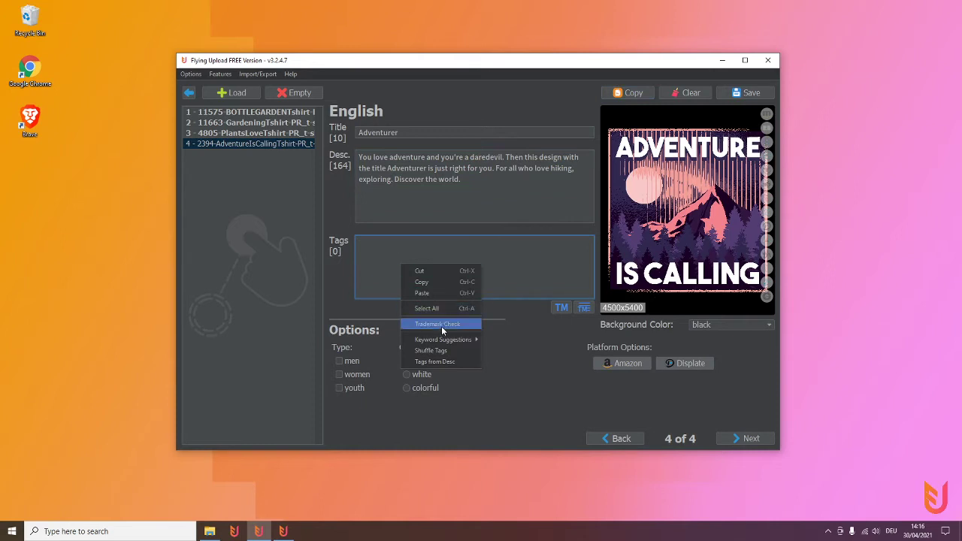
pyautogui.moveTo(503, 340)
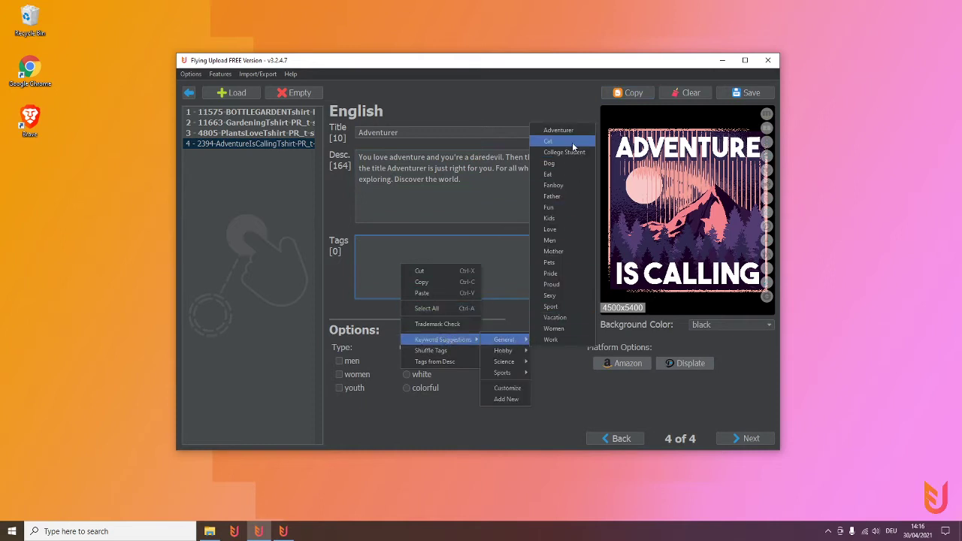
pyautogui.click(571, 131)
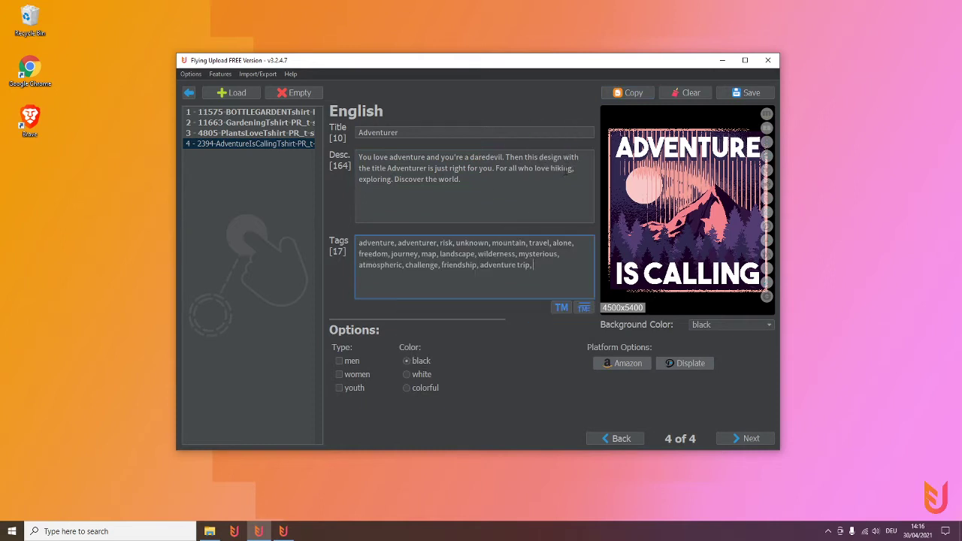
pyautogui.click(338, 361)
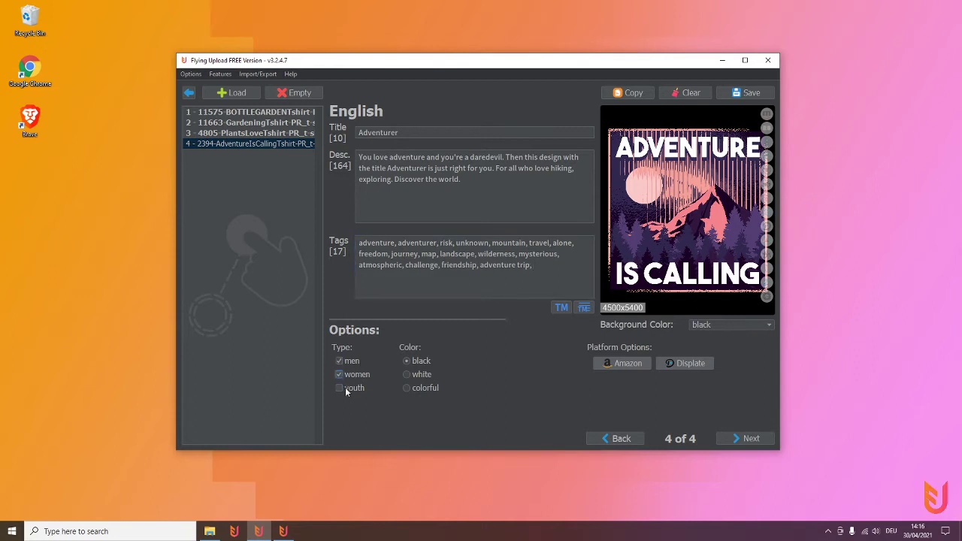
pyautogui.click(343, 389)
pyautogui.click(539, 266)
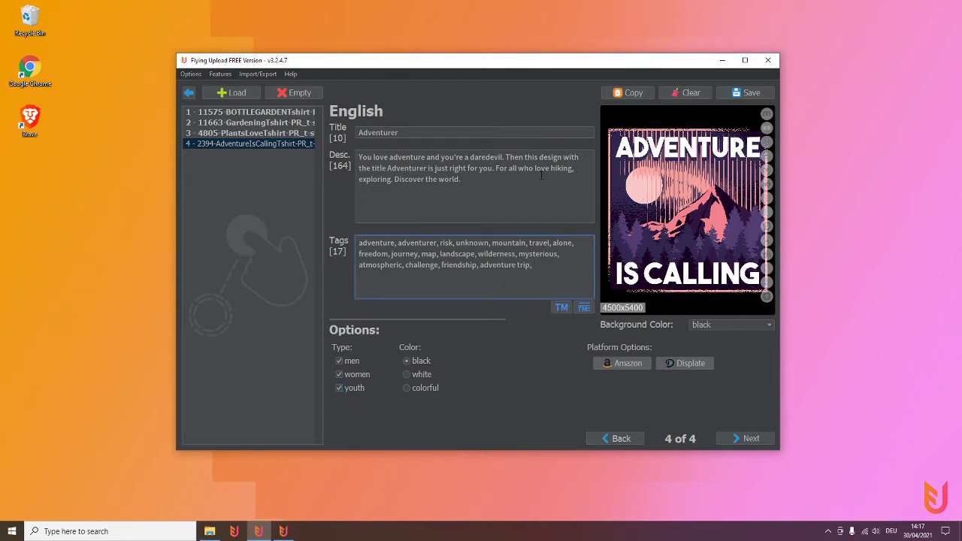
# Clear every listing field after confirming, then enter the new title Adventurer.
pyautogui.click(689, 94)
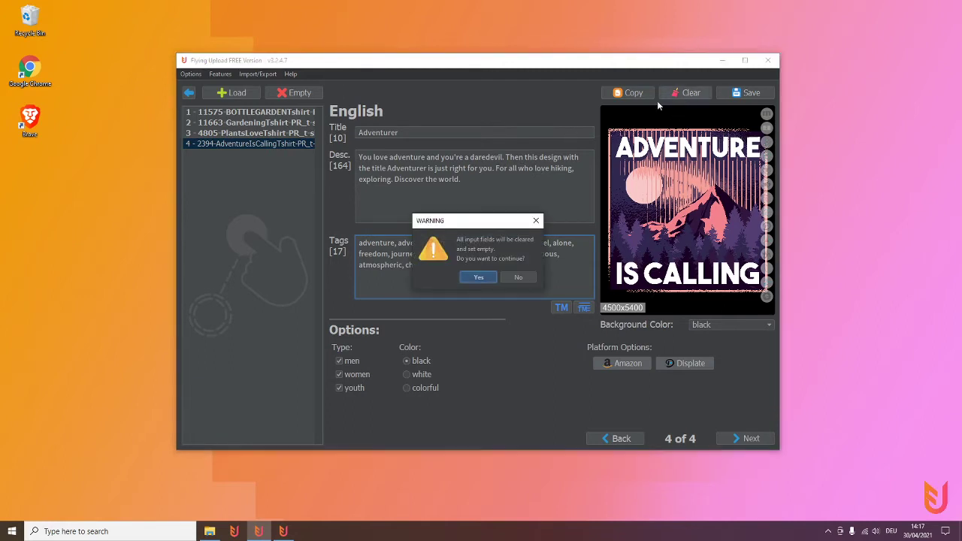
pyautogui.click(473, 280)
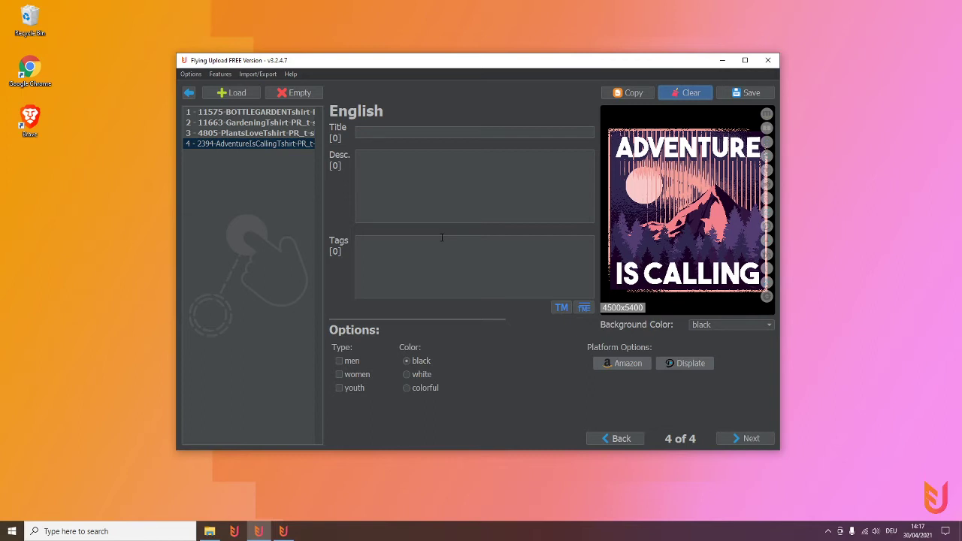
pyautogui.click(403, 131)
pyautogui.write('A')
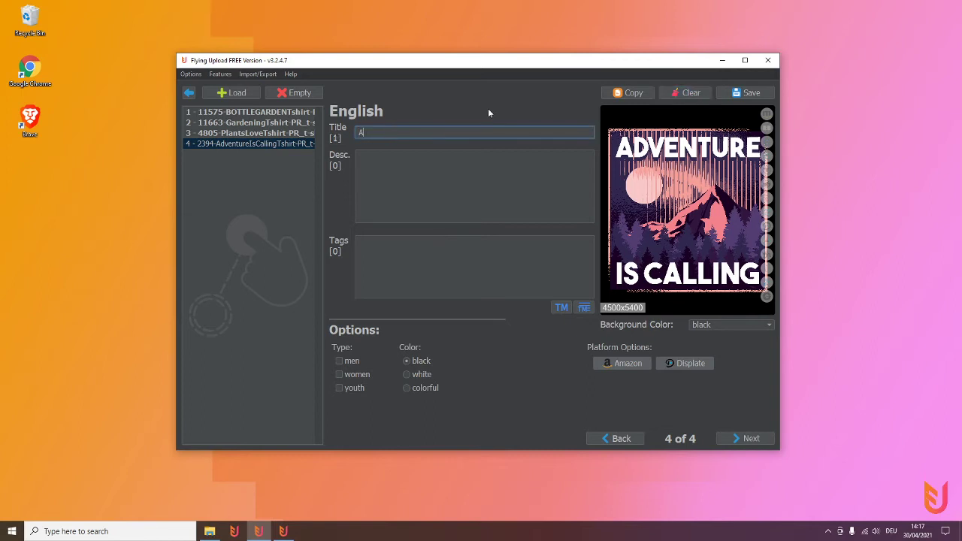
pyautogui.write('dven')
pyautogui.write('t')
pyautogui.write('urer')
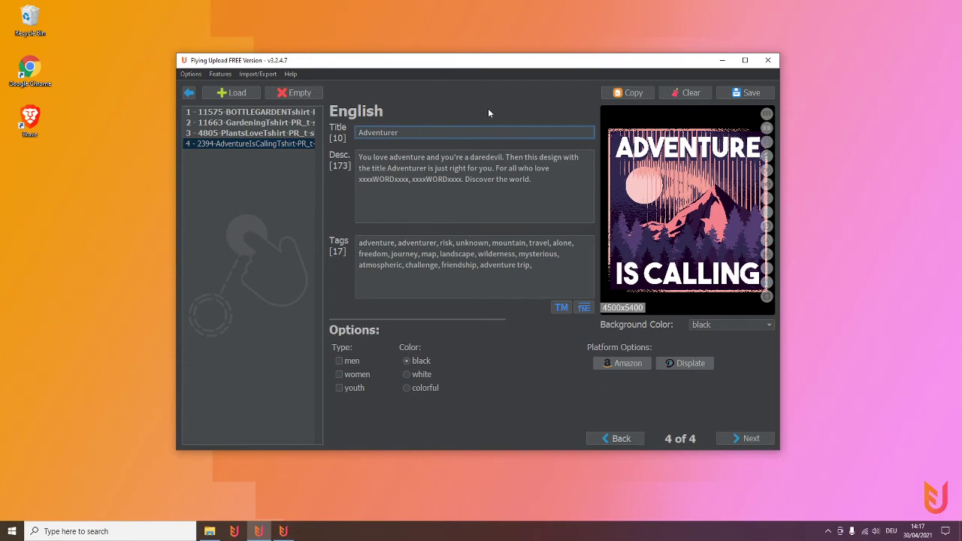
# Re-tick men, women and youth and shuffle the 17 tags from the Tags context menu.
pyautogui.click(352, 360)
pyautogui.click(351, 387)
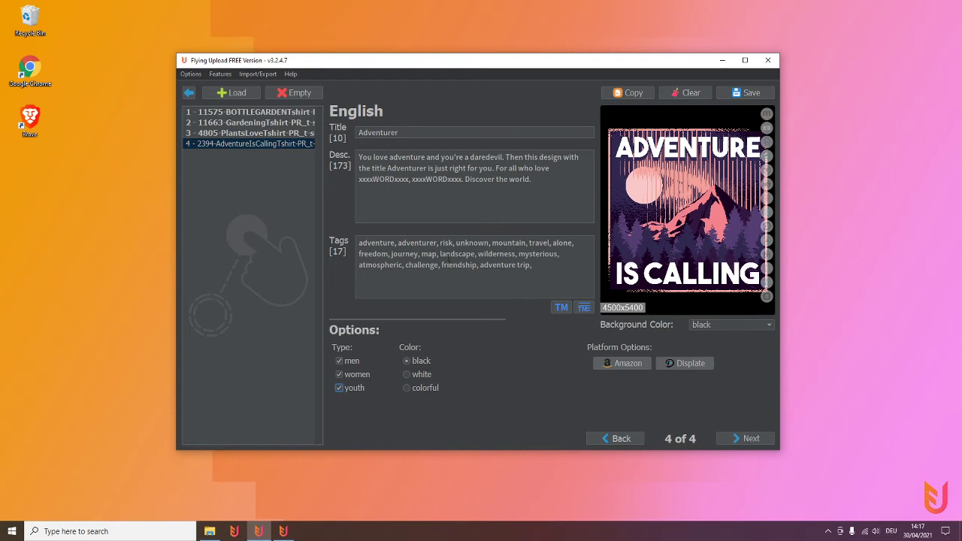
pyautogui.rightClick(451, 257)
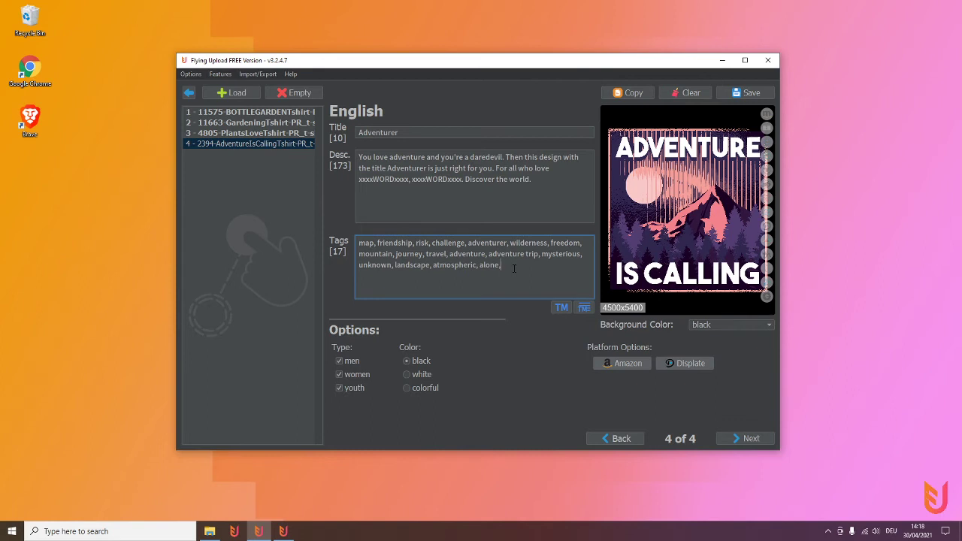
# Create a new suggestion category named Animals in the Suggestion Manager.
pyautogui.click(220, 73)
pyautogui.click(229, 102)
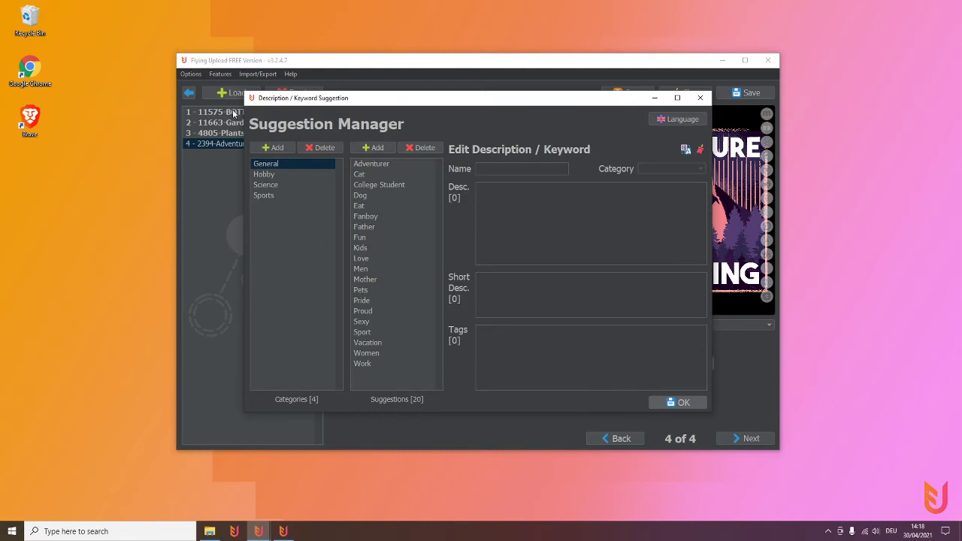
pyautogui.click(266, 147)
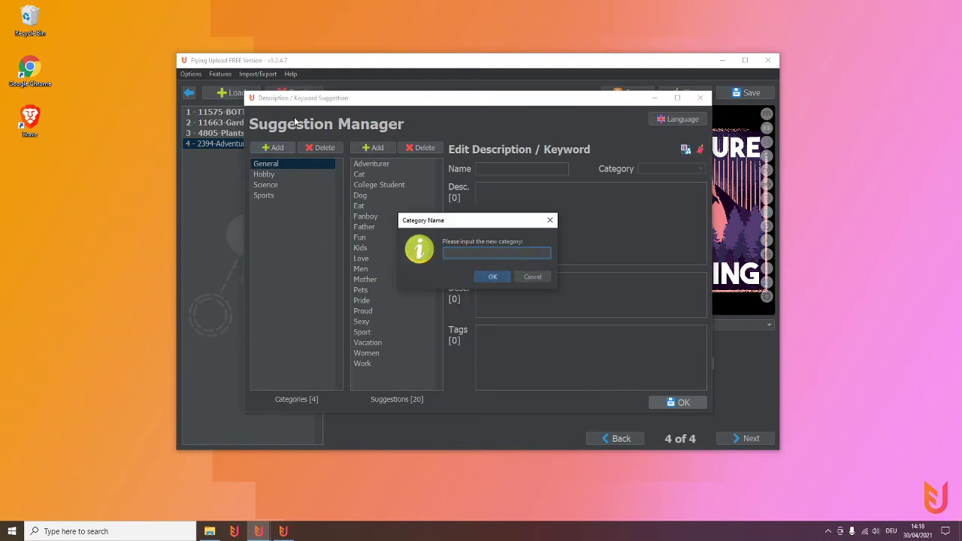
pyautogui.write('Animals')
pyautogui.press('Return')
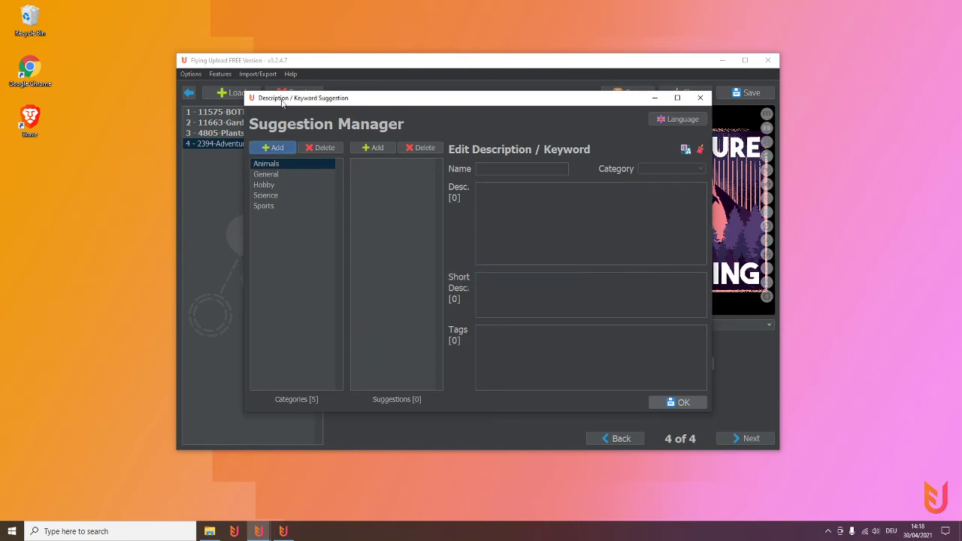
# Add an empty Horse suggestion under Animals and confirm the Suggestion Manager with OK.
pyautogui.click(376, 148)
pyautogui.write('H')
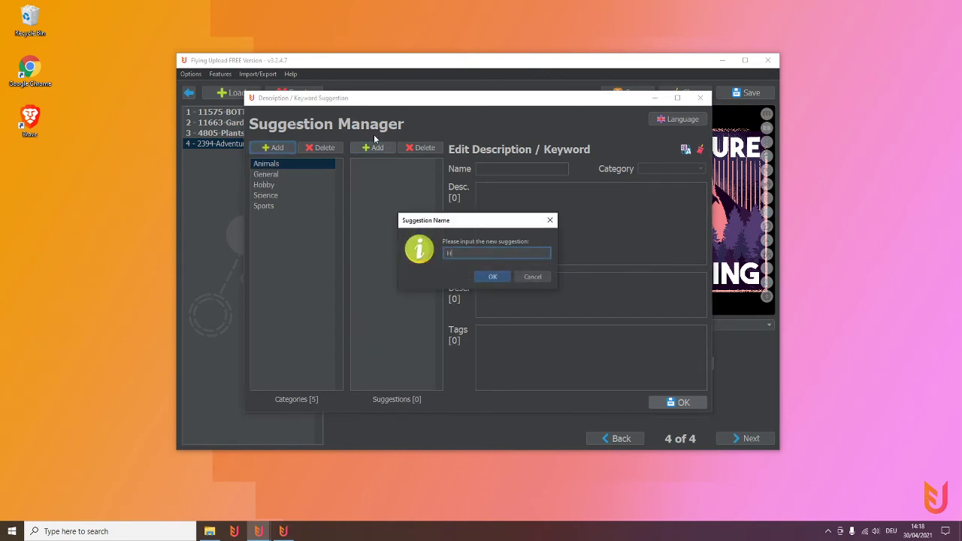
pyautogui.write('orse')
pyautogui.press('Return')
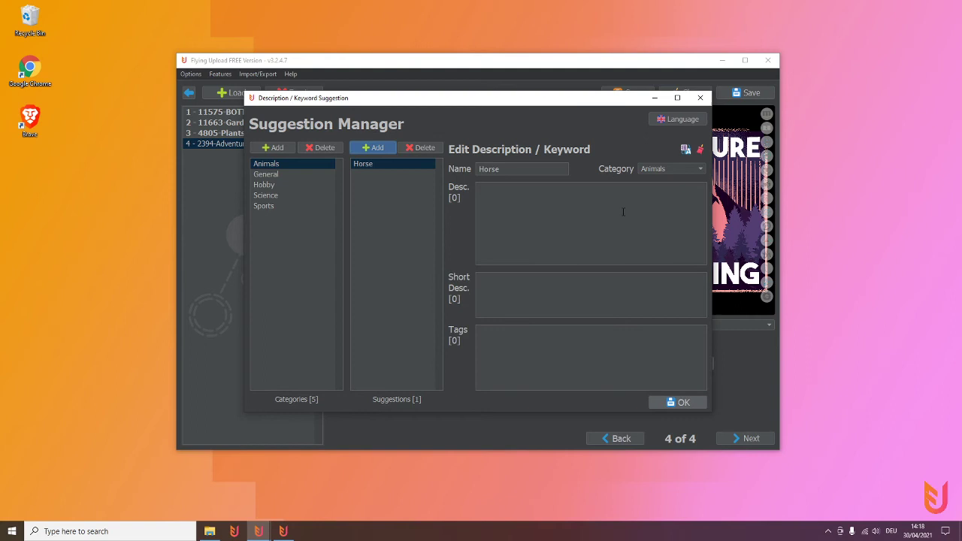
pyautogui.click(601, 226)
pyautogui.click(522, 294)
pyautogui.click(526, 366)
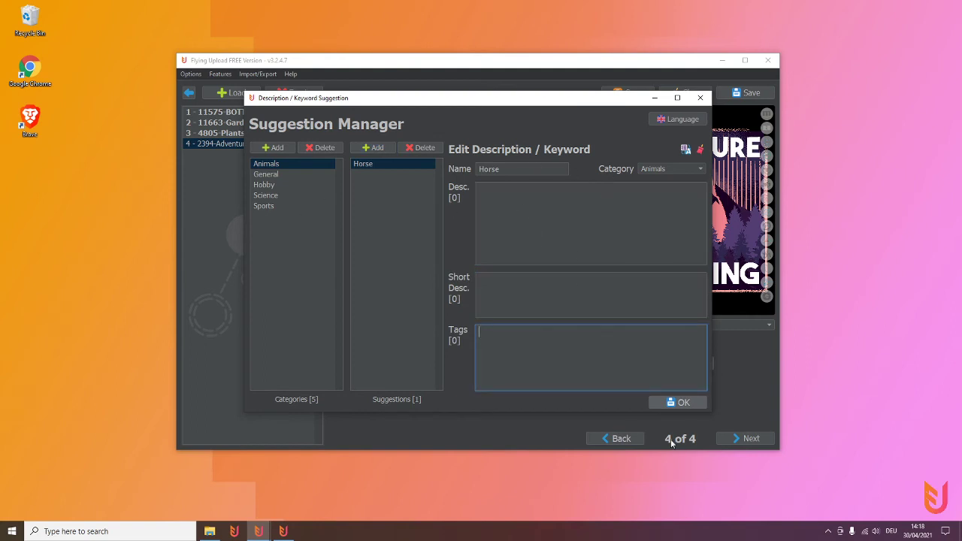
pyautogui.click(677, 403)
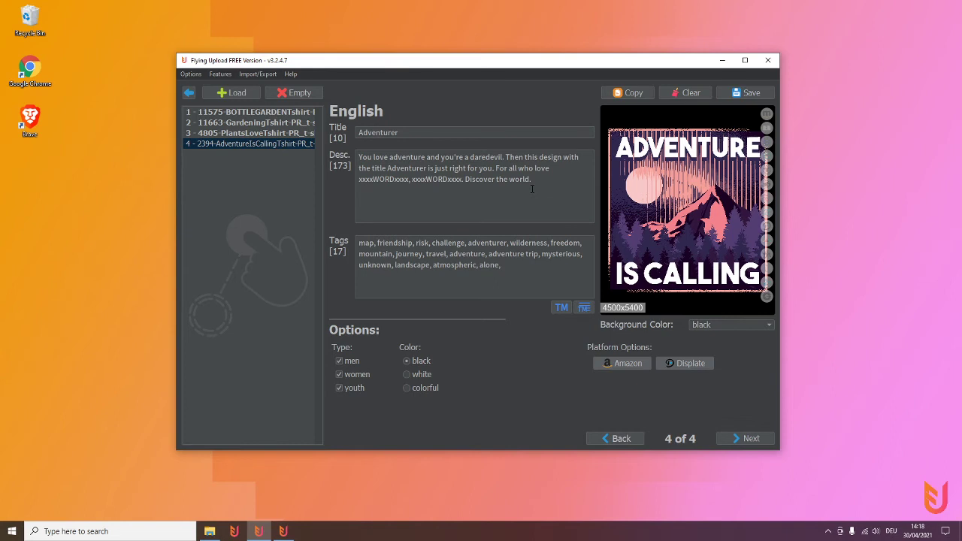
# Save the Adventure Is Calling listing, accepting the placeholder-word warning.
pyautogui.click(750, 94)
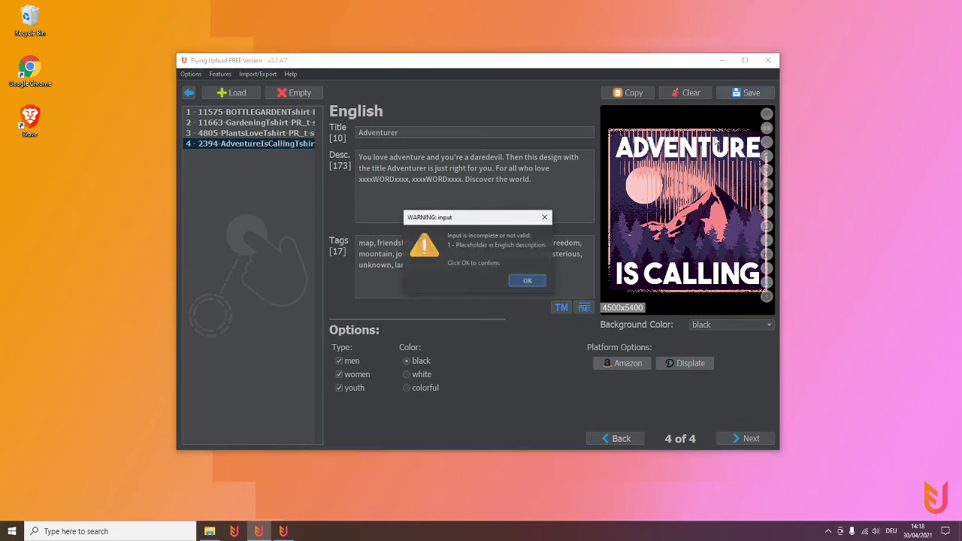
pyautogui.click(525, 281)
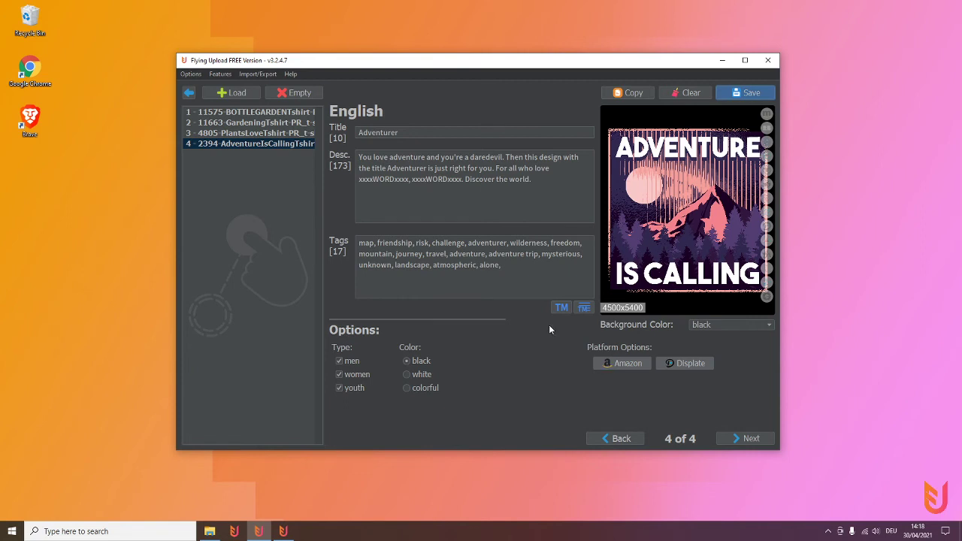
pyautogui.click(220, 73)
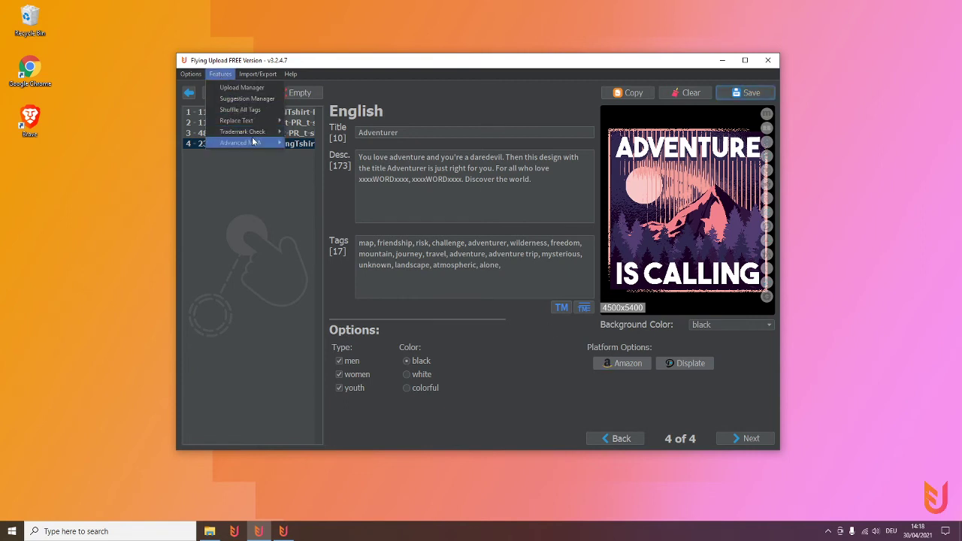
pyautogui.moveTo(241, 142)
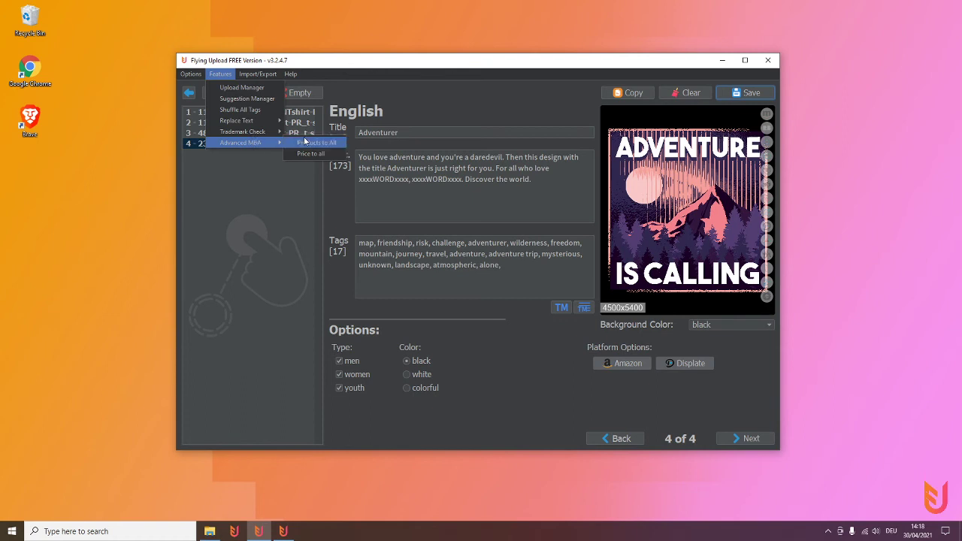
pyautogui.click(250, 187)
pyautogui.click(250, 122)
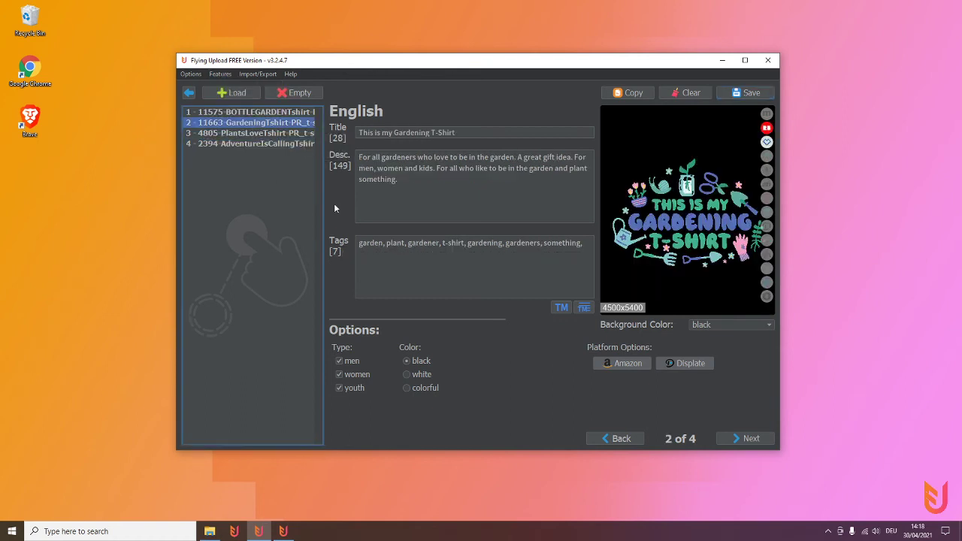
pyautogui.click(610, 366)
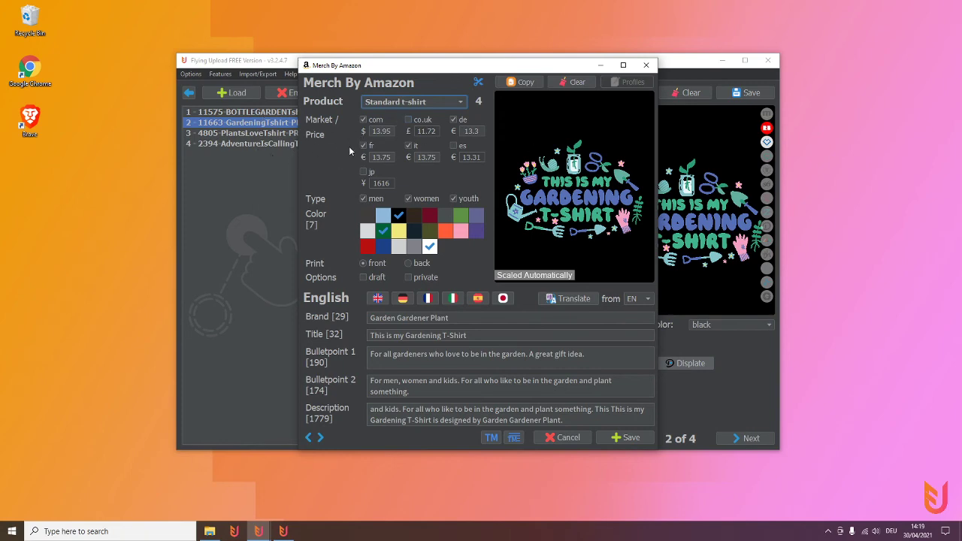
pyautogui.click(645, 65)
pyautogui.click(221, 74)
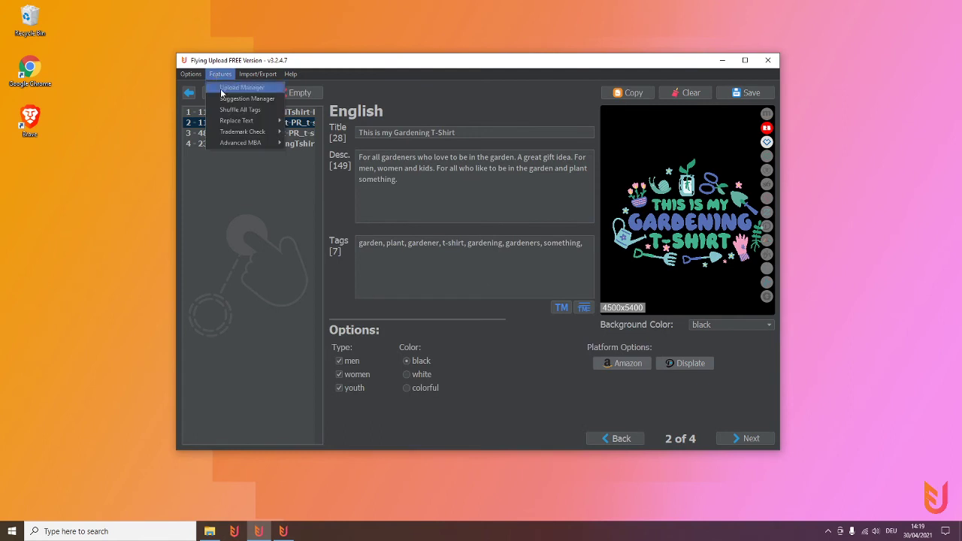
pyautogui.moveTo(240, 142)
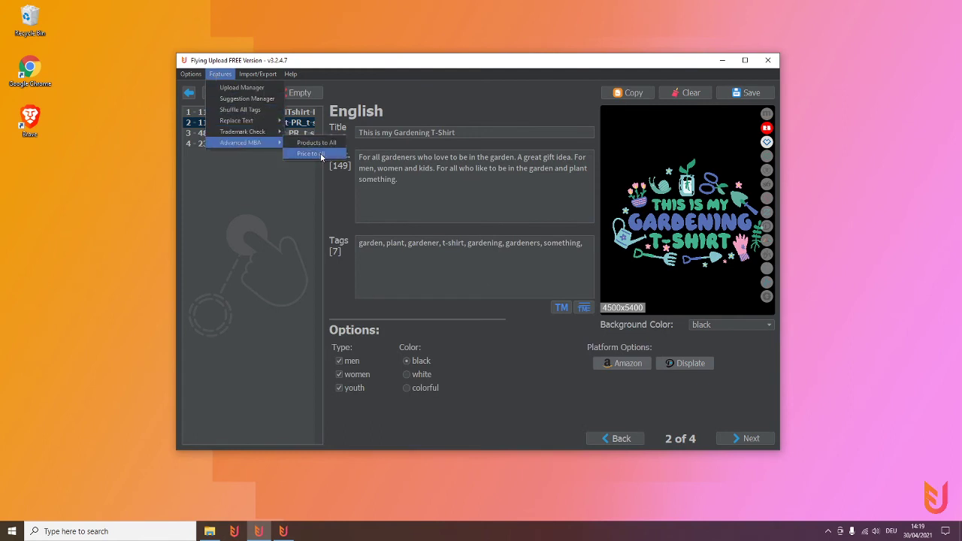
# Switch to design 1, I Love My Bottle Garden, and view then cancel its Merch By Amazon settings.
pyautogui.click(327, 142)
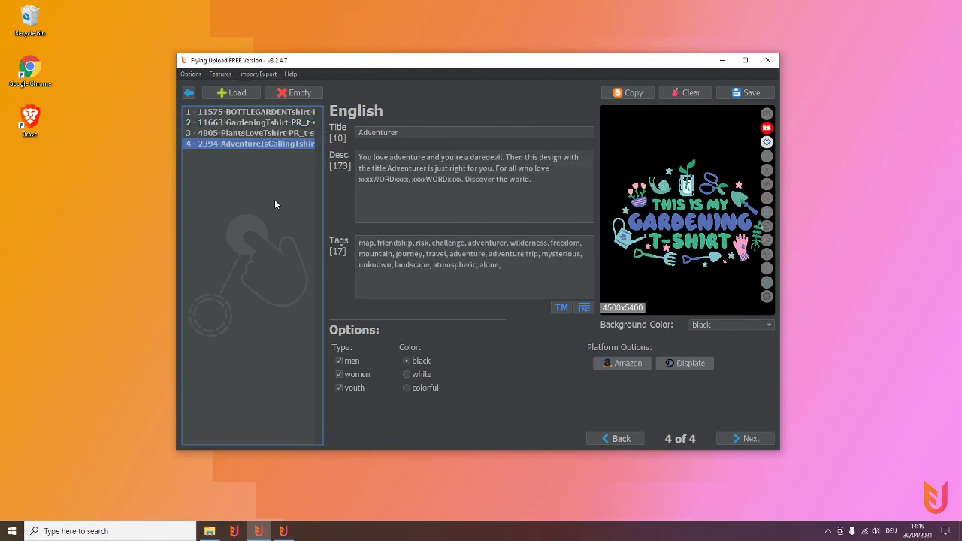
pyautogui.click(253, 113)
pyautogui.click(624, 364)
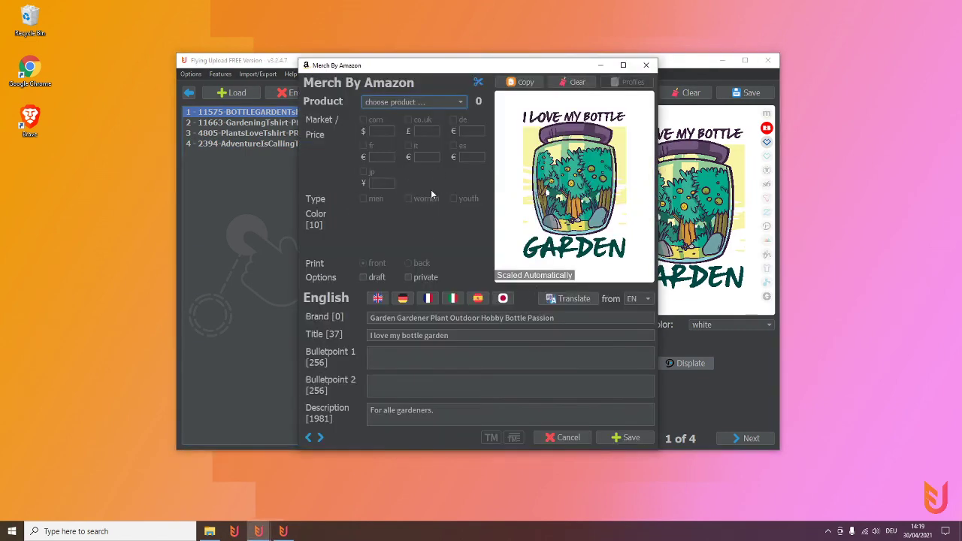
pyautogui.click(637, 67)
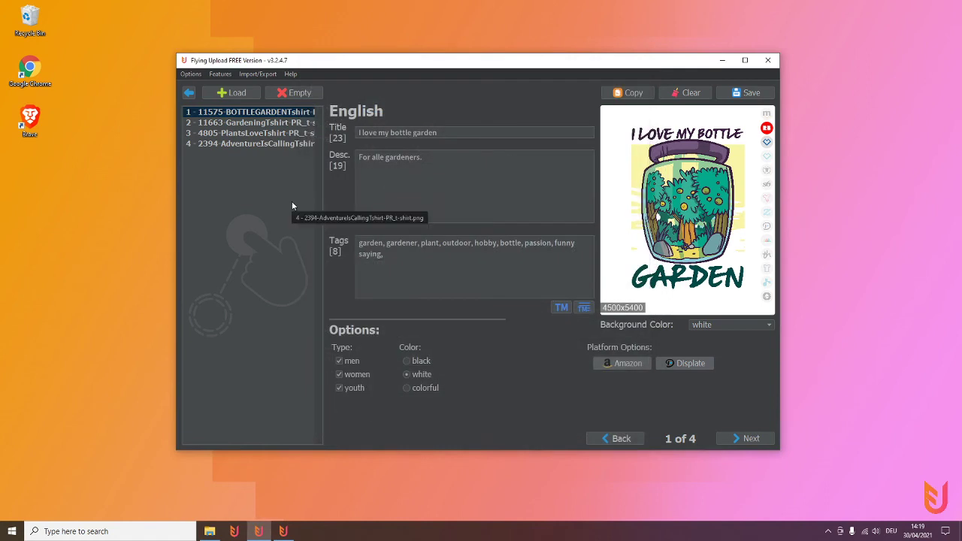